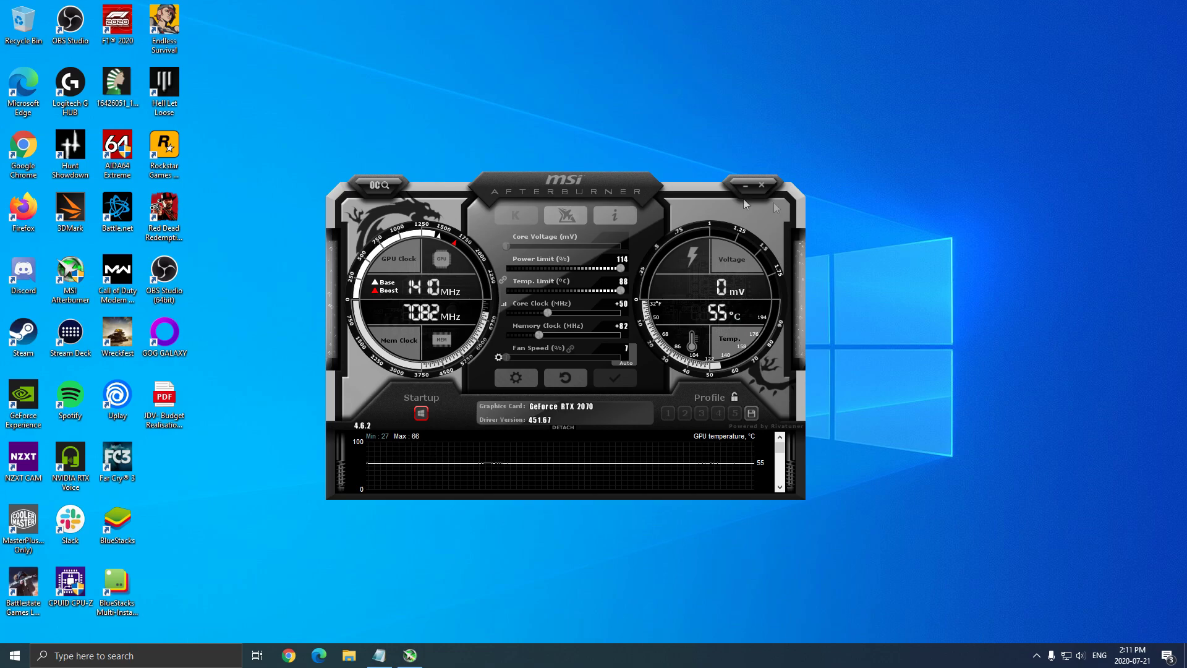
Step: Move the Afterburner window aside and enable Startup so it launches with Windows
{"action": "left_click_drag", "start_coordinate": [615, 178], "coordinate": [672, 185]}
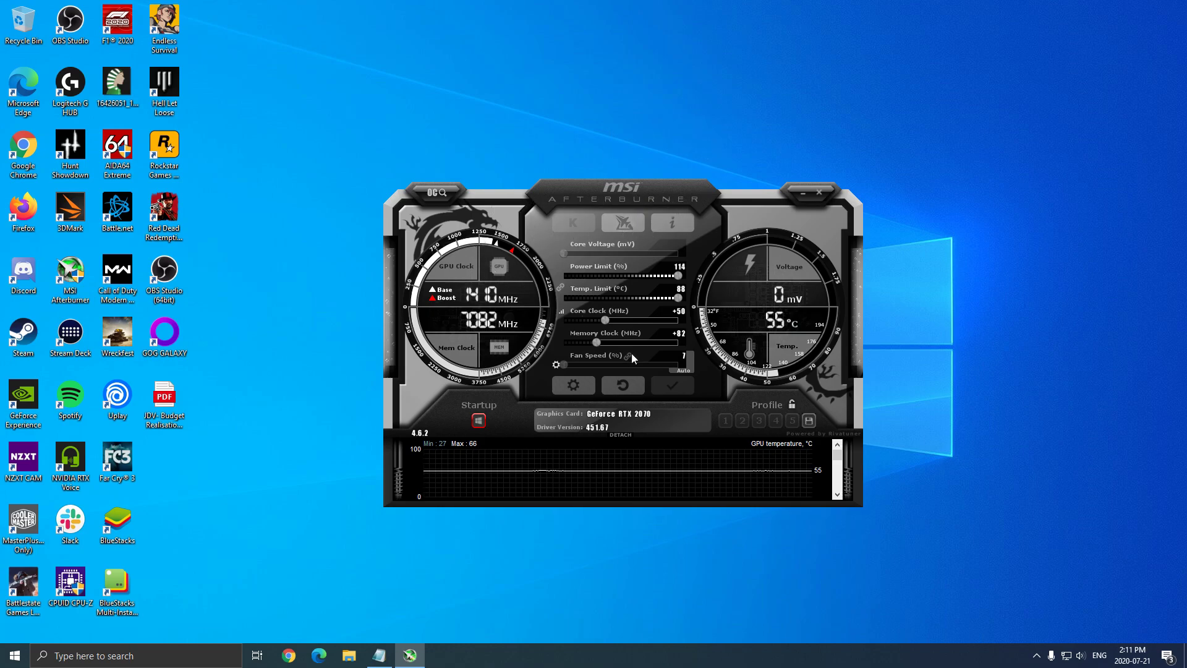
{"action": "left_click", "coordinate": [478, 421]}
{"action": "mouse_move", "coordinate": [676, 316]}
Step: Open Afterburner's properties and switch to the Monitoring tab
{"action": "mouse_move", "coordinate": [664, 193]}
{"action": "left_mouse_down"}
{"action": "mouse_move", "coordinate": [680, 195]}
{"action": "mouse_move", "coordinate": [666, 203]}
{"action": "left_mouse_up"}
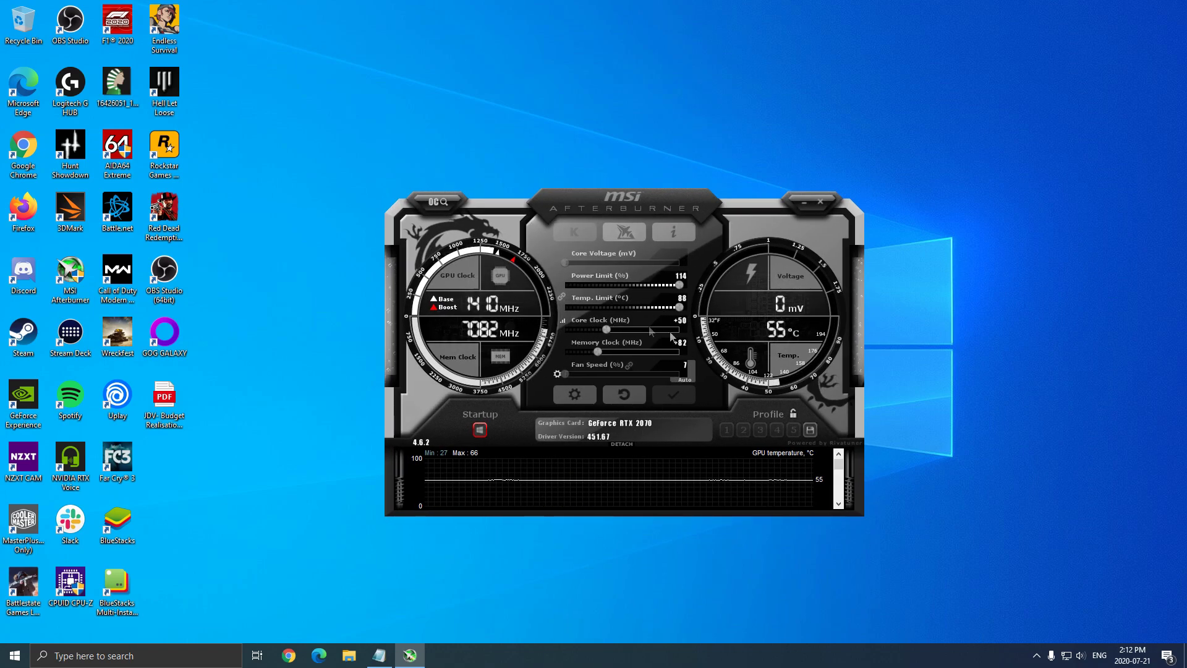
{"action": "left_click", "coordinate": [572, 400]}
{"action": "left_click_drag", "start_coordinate": [495, 175], "coordinate": [596, 158]}
{"action": "left_click", "coordinate": [620, 172]}
{"action": "left_click", "coordinate": [569, 172]}
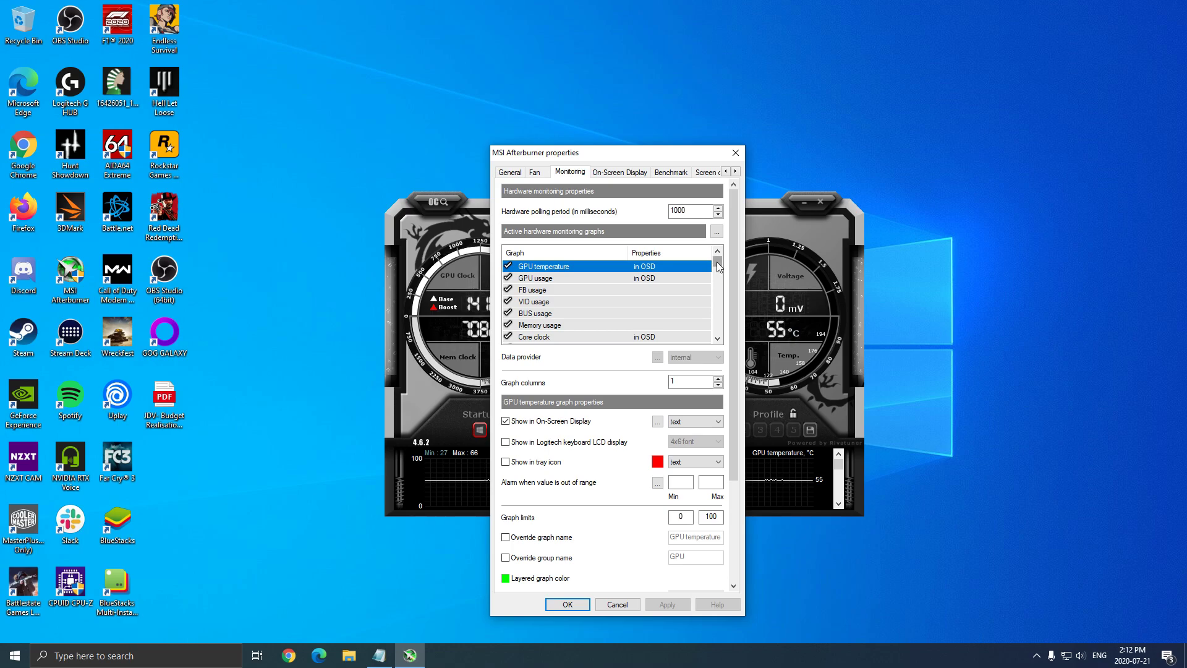
{"action": "mouse_move", "coordinate": [717, 261]}
{"action": "left_mouse_down"}
{"action": "mouse_move", "coordinate": [716, 332]}
{"action": "mouse_move", "coordinate": [718, 262]}
{"action": "left_mouse_up"}
Step: Toggle GPU temperature's Show in On-Screen Display off and back on, leaving it enabled
{"action": "left_click", "coordinate": [506, 422]}
{"action": "left_click", "coordinate": [506, 422]}
{"action": "left_click", "coordinate": [506, 423]}
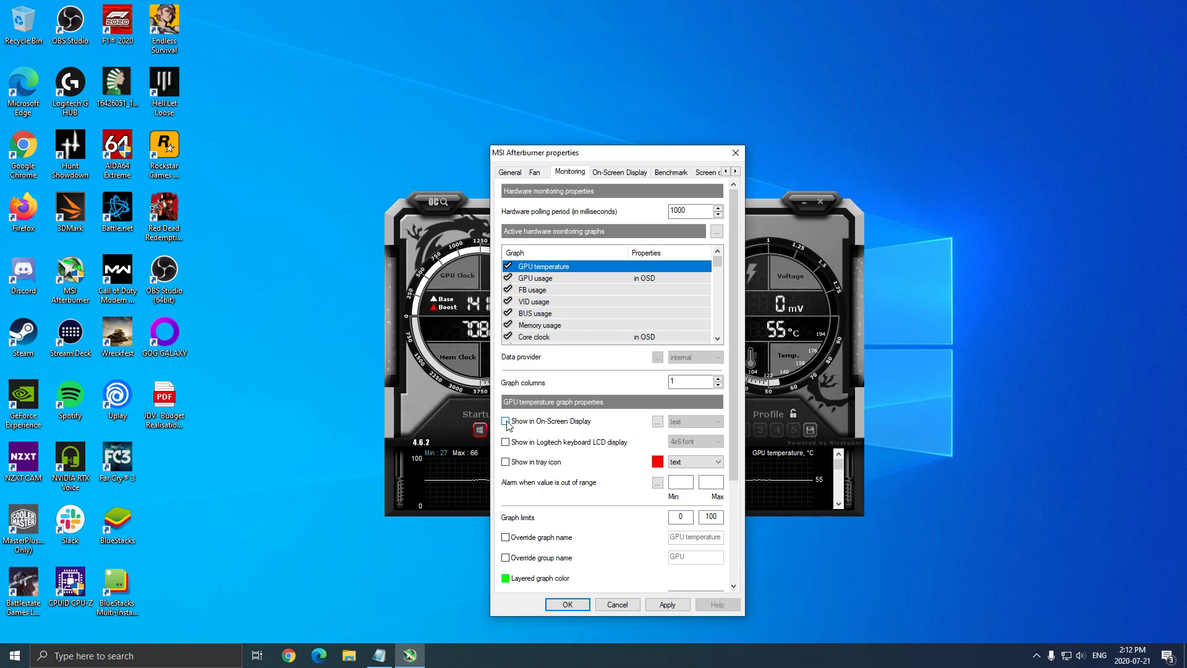
{"action": "left_click", "coordinate": [506, 423]}
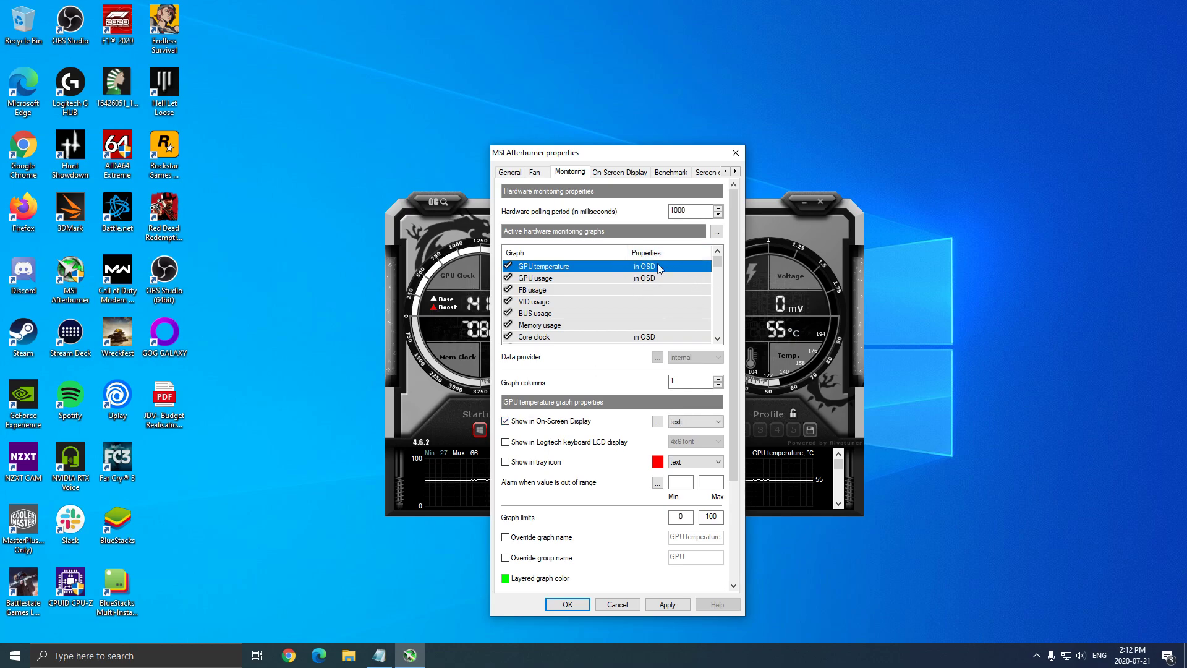
{"action": "left_click_drag", "start_coordinate": [594, 157], "coordinate": [596, 150]}
Step: Select the GPU usage and Core clock graphs to show their on-screen display properties
{"action": "left_click", "coordinate": [549, 271]}
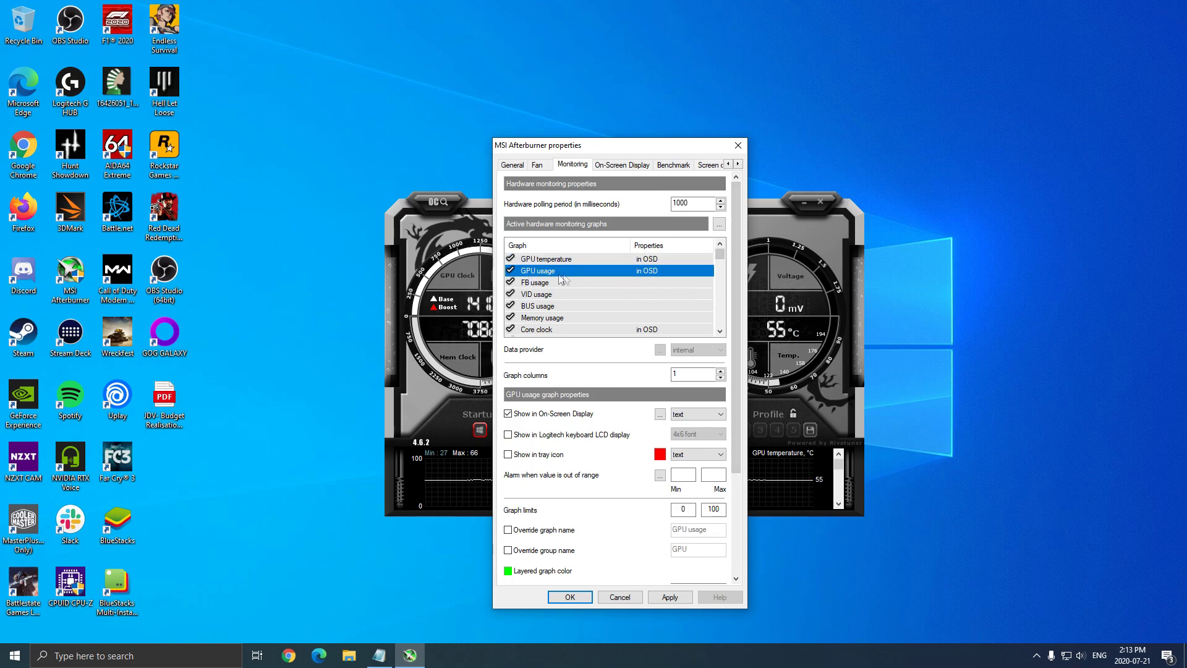
{"action": "scroll", "coordinate": [673, 317], "scroll_direction": "down", "scroll_amount": 2}
{"action": "left_click", "coordinate": [534, 282]}
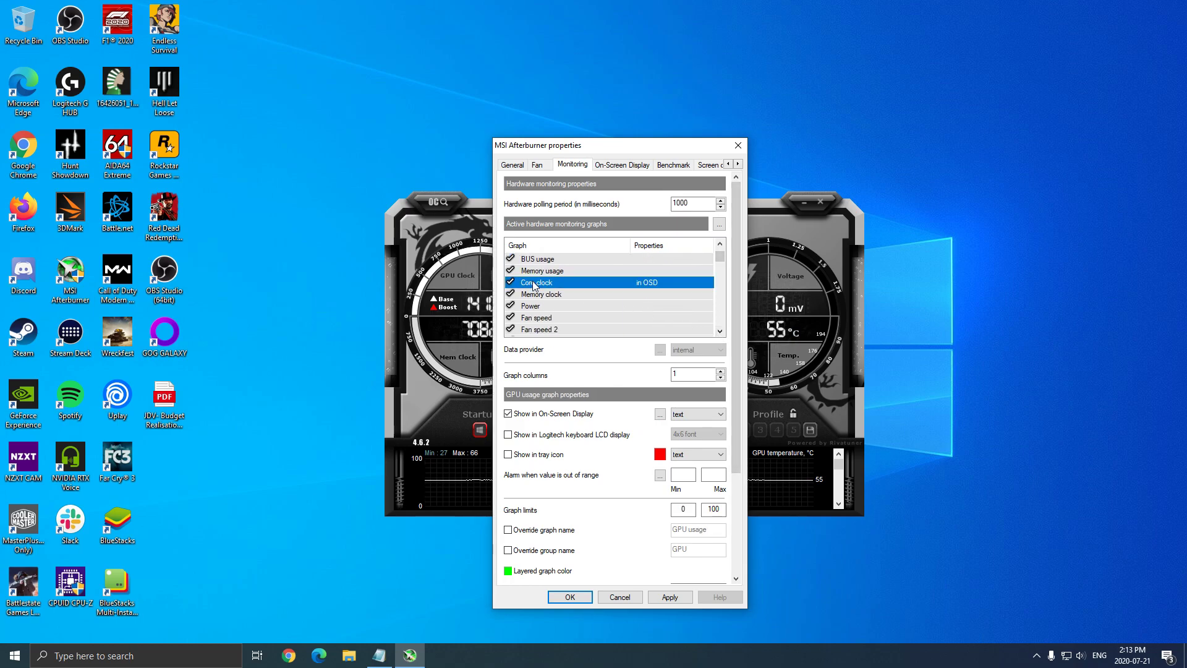
{"action": "left_click", "coordinate": [720, 331]}
{"action": "left_click", "coordinate": [719, 330]}
{"action": "left_click", "coordinate": [720, 331]}
{"action": "scroll", "coordinate": [722, 331], "scroll_direction": "down", "scroll_amount": 4}
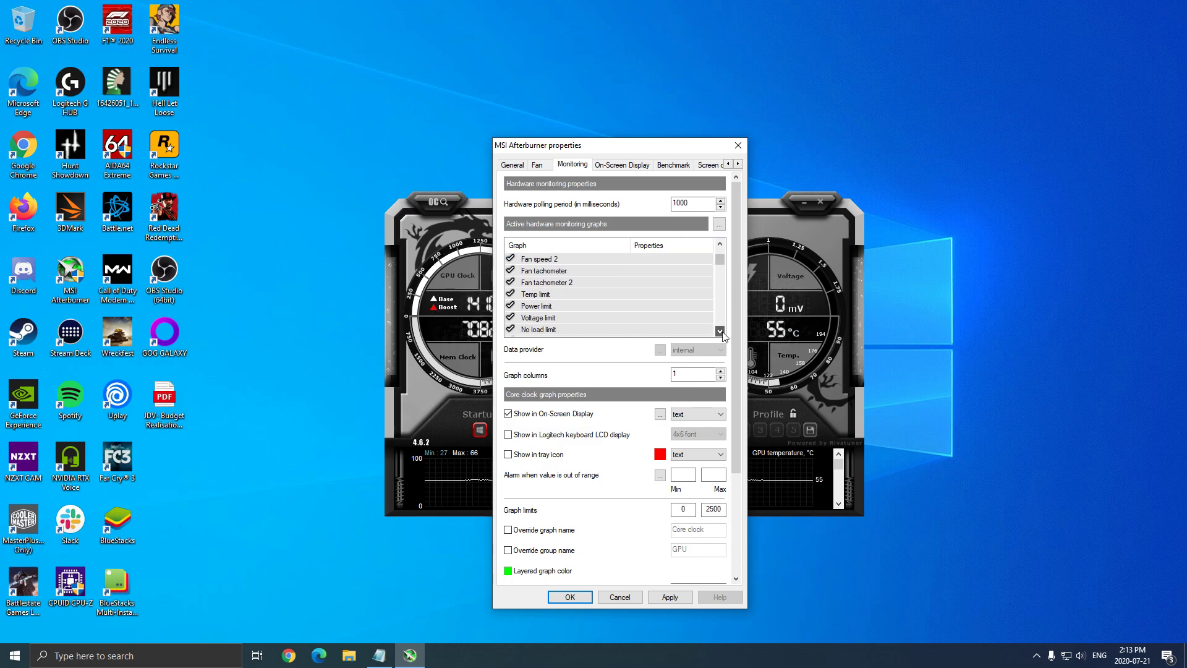
{"action": "left_click_drag", "start_coordinate": [721, 267], "coordinate": [725, 279]}
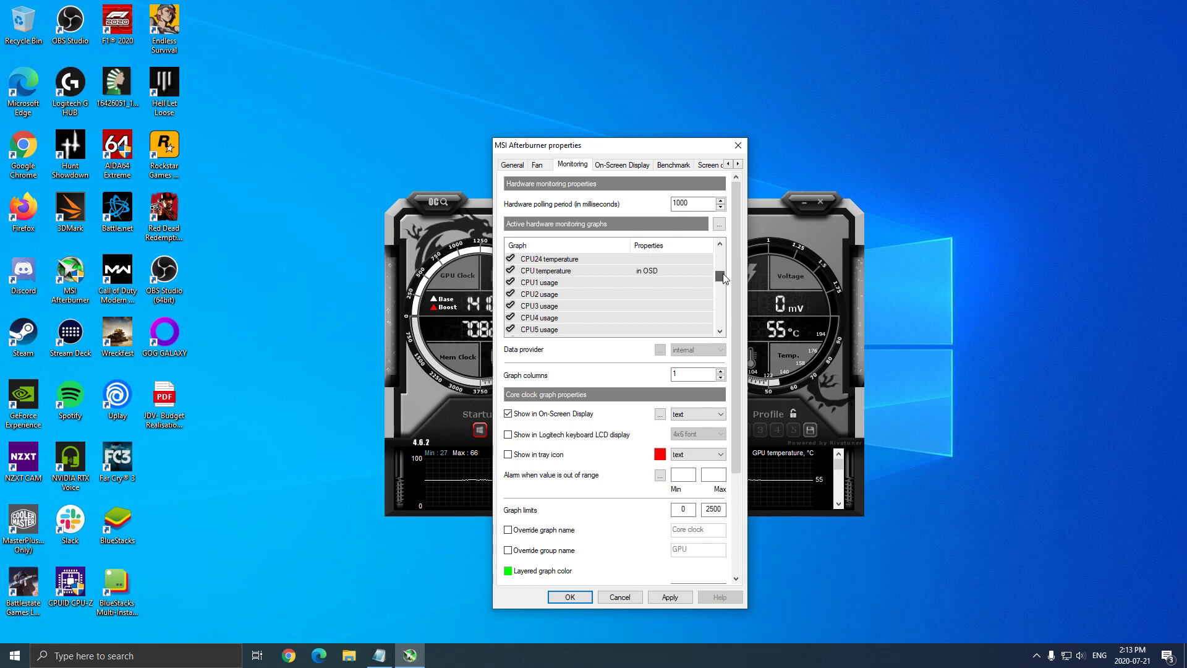
Step: Review the CPU temperature, CPU usage, CPU clock and RAM usage graph properties
{"action": "left_click", "coordinate": [544, 272]}
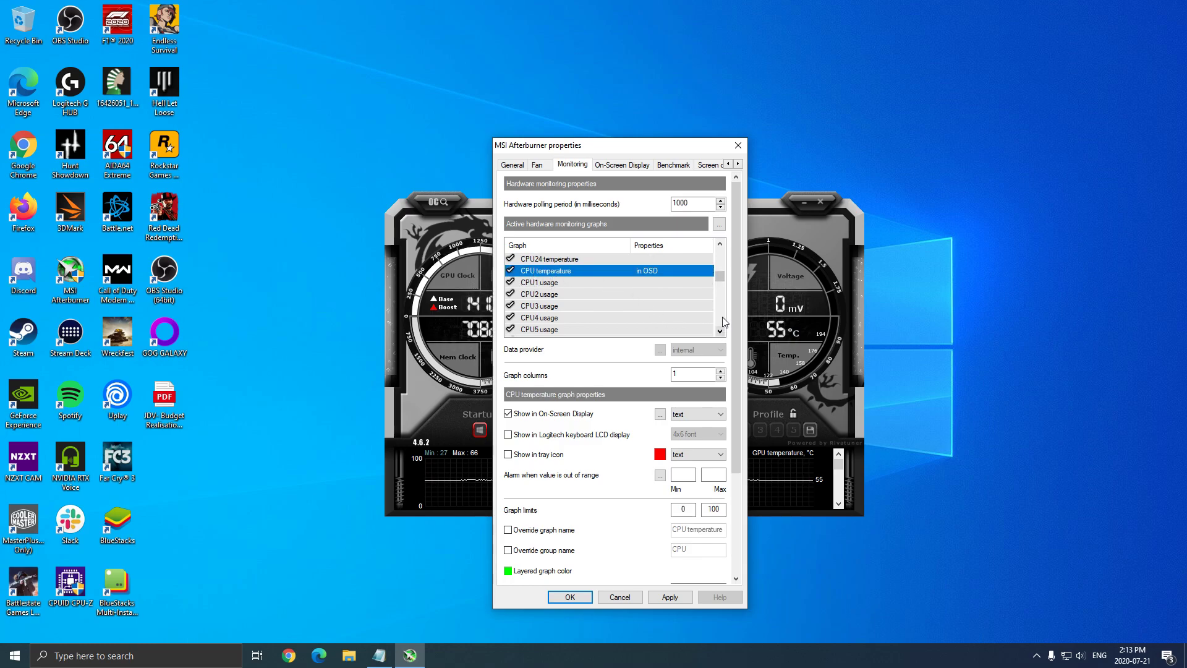
{"action": "left_click_drag", "start_coordinate": [719, 278], "coordinate": [720, 302]}
{"action": "left_click", "coordinate": [674, 317]}
{"action": "left_click", "coordinate": [585, 307]}
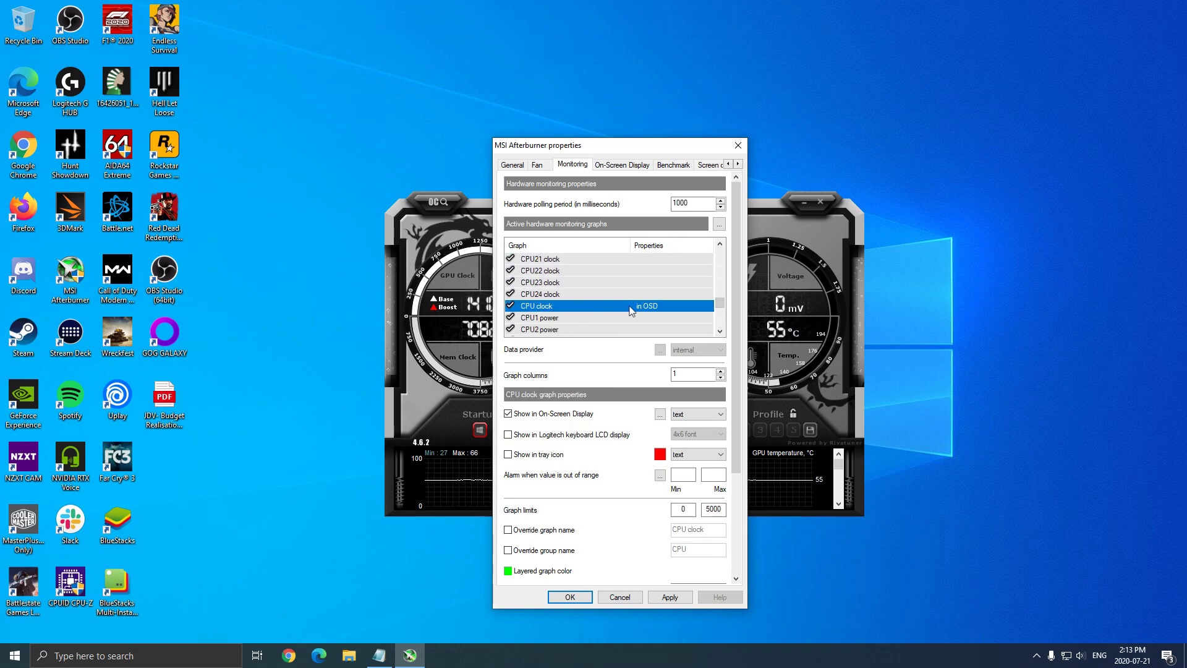
{"action": "left_click_drag", "start_coordinate": [719, 303], "coordinate": [720, 323]}
{"action": "left_click", "coordinate": [673, 307]}
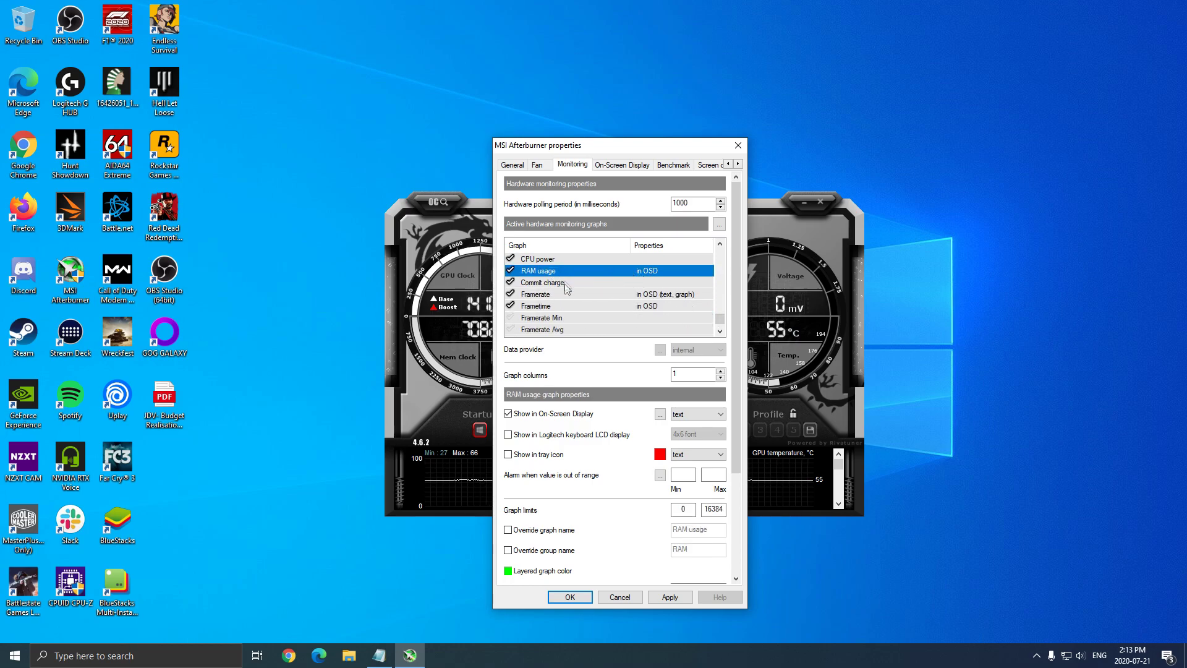
Step: Keep Framerate shown as text, graph, and check the Frametime graph properties
{"action": "left_click", "coordinate": [545, 296]}
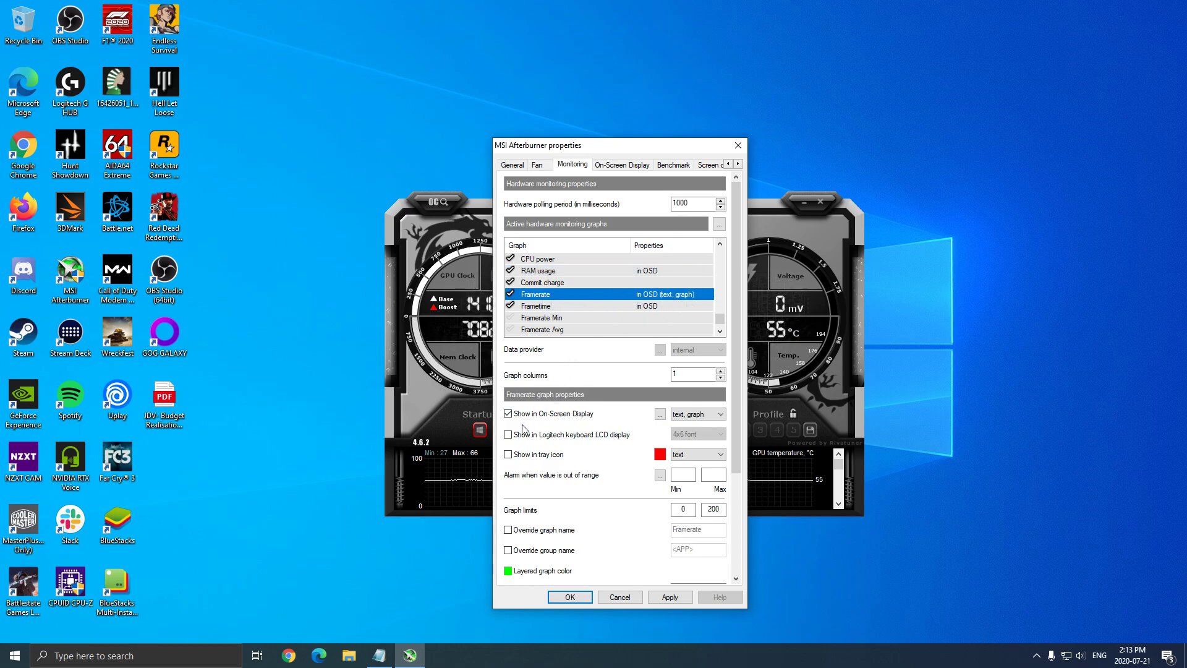
{"action": "left_click", "coordinate": [696, 415]}
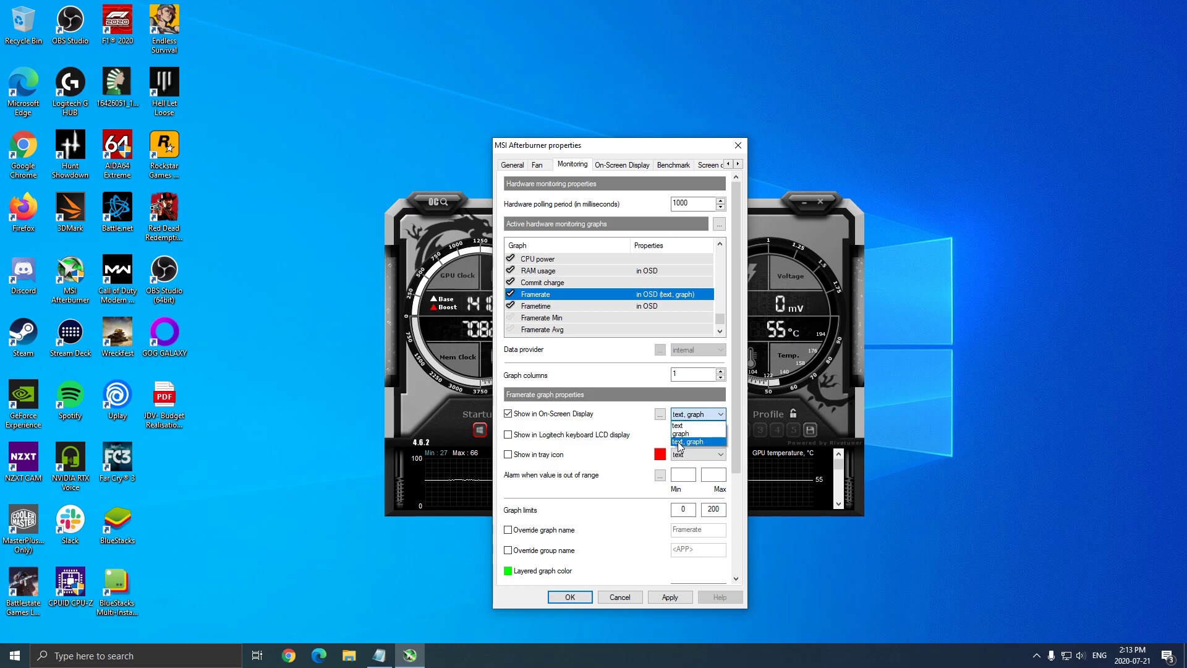
{"action": "left_click", "coordinate": [680, 442]}
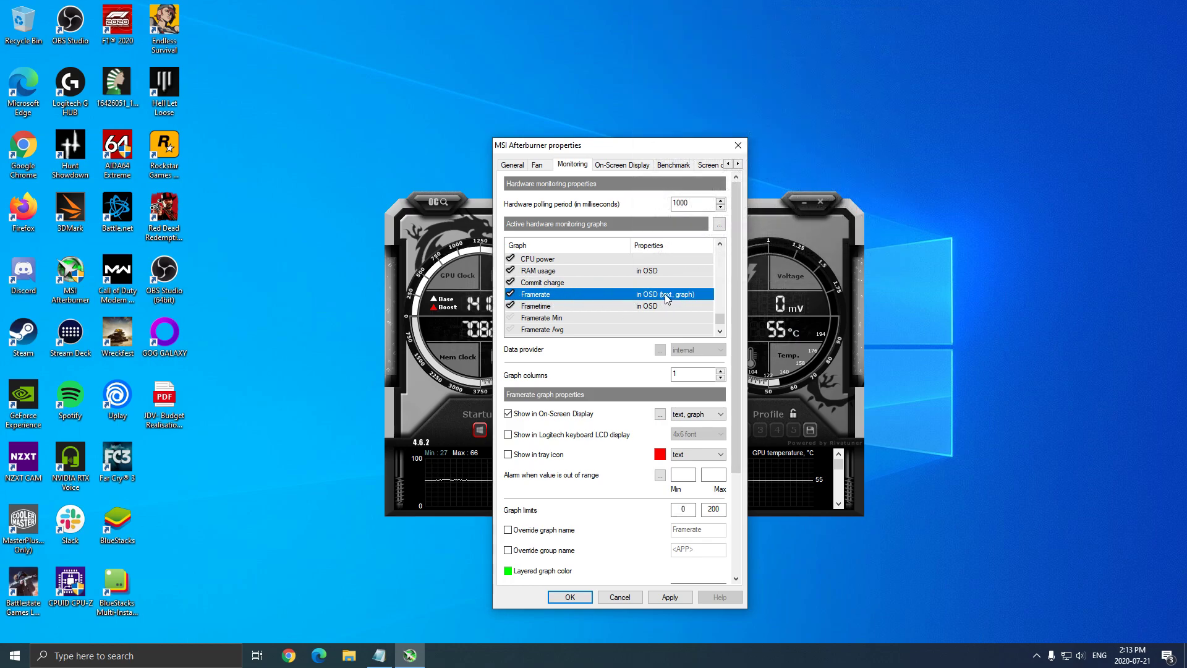
{"action": "left_click", "coordinate": [537, 306]}
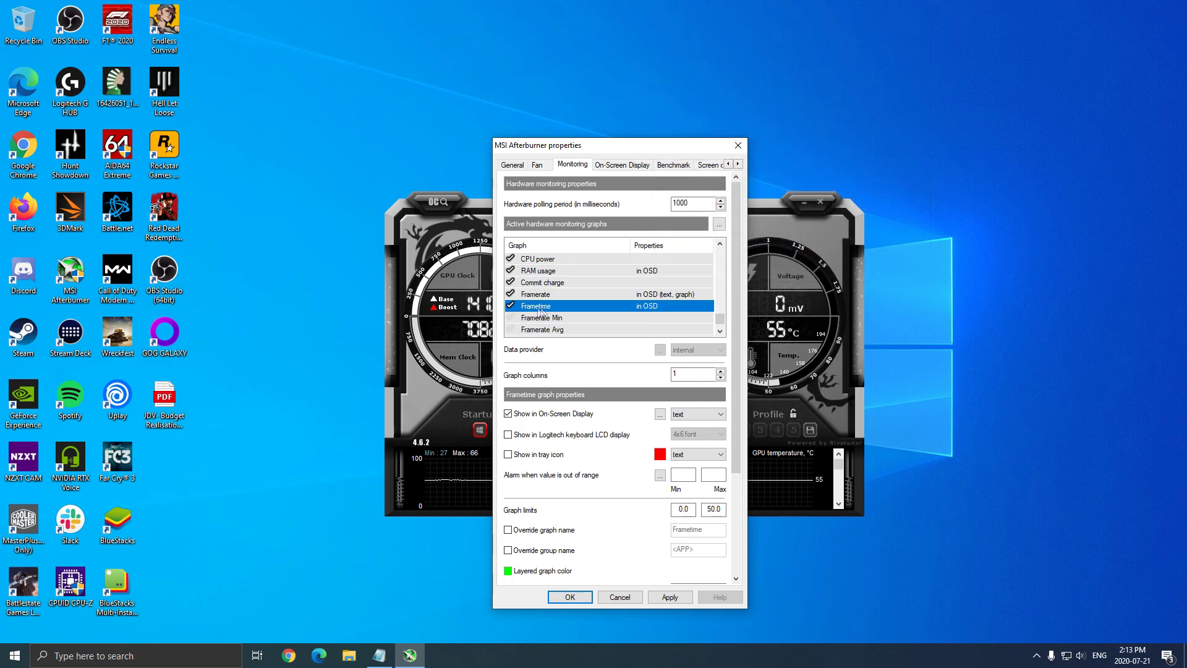
{"action": "scroll", "coordinate": [720, 323], "scroll_direction": "down", "scroll_amount": 1}
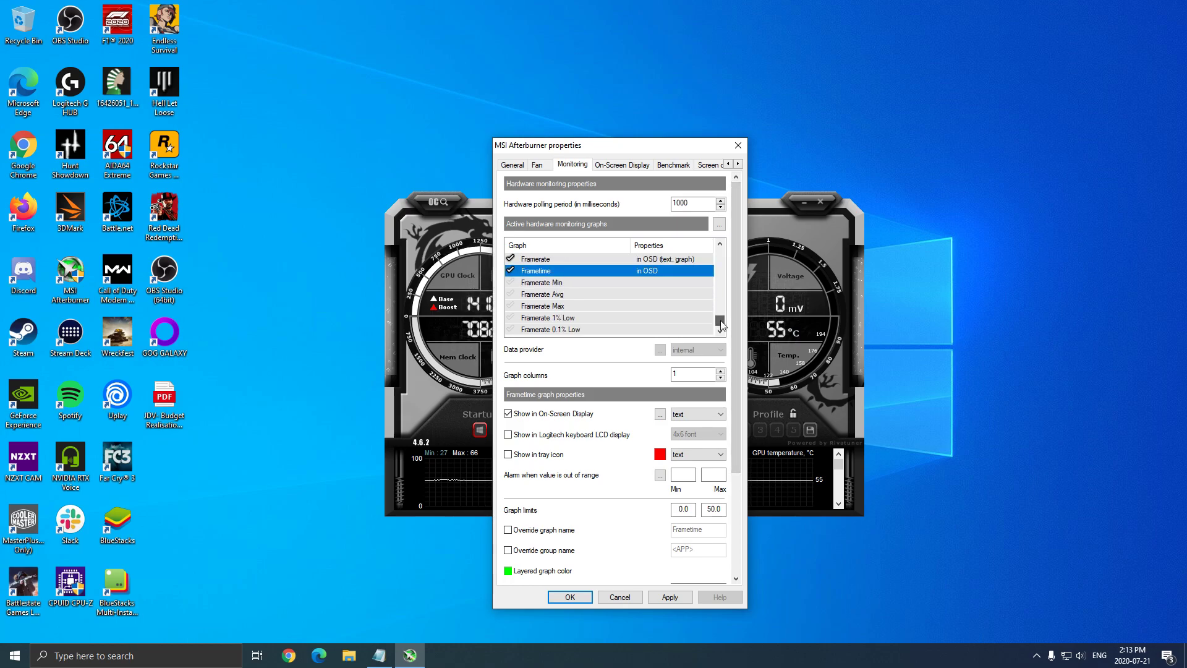
{"action": "scroll", "coordinate": [645, 280], "scroll_direction": "up", "scroll_amount": 8}
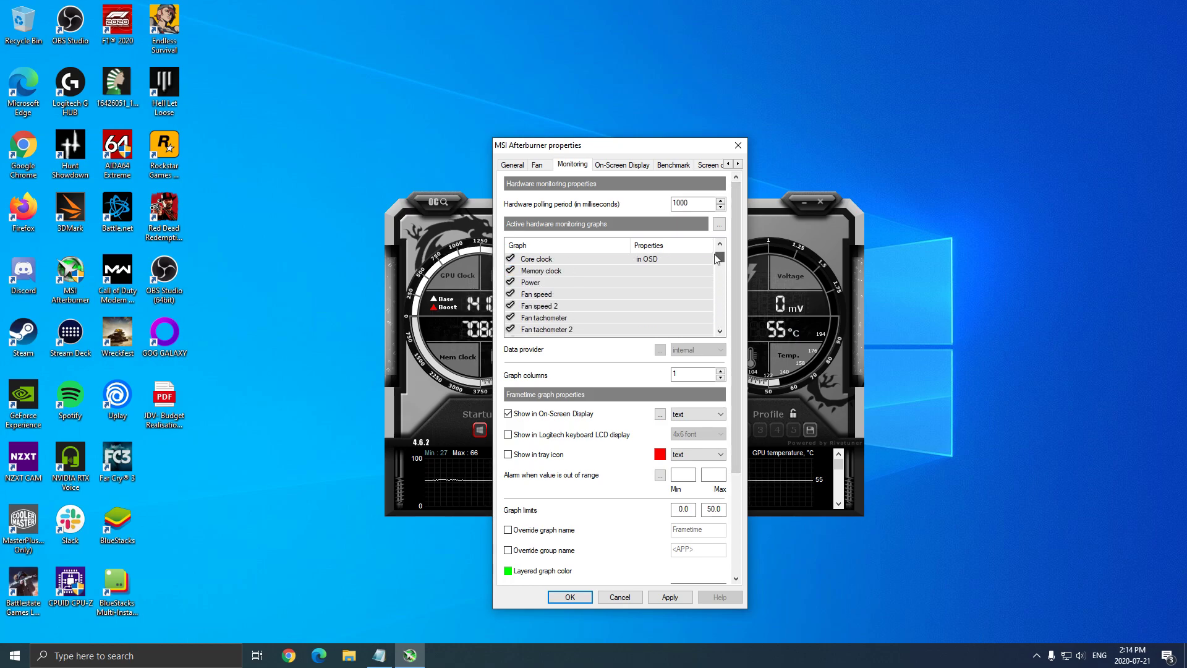
{"action": "scroll", "coordinate": [721, 260], "scroll_direction": "up", "scroll_amount": 2}
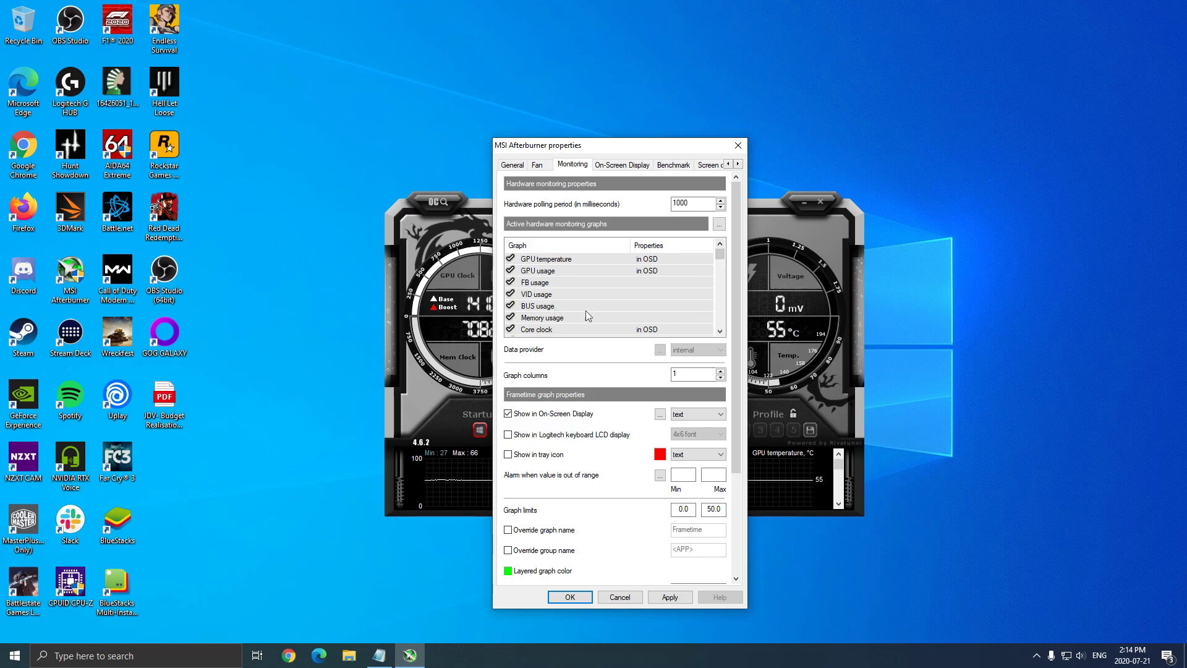
{"action": "left_click", "coordinate": [626, 165]}
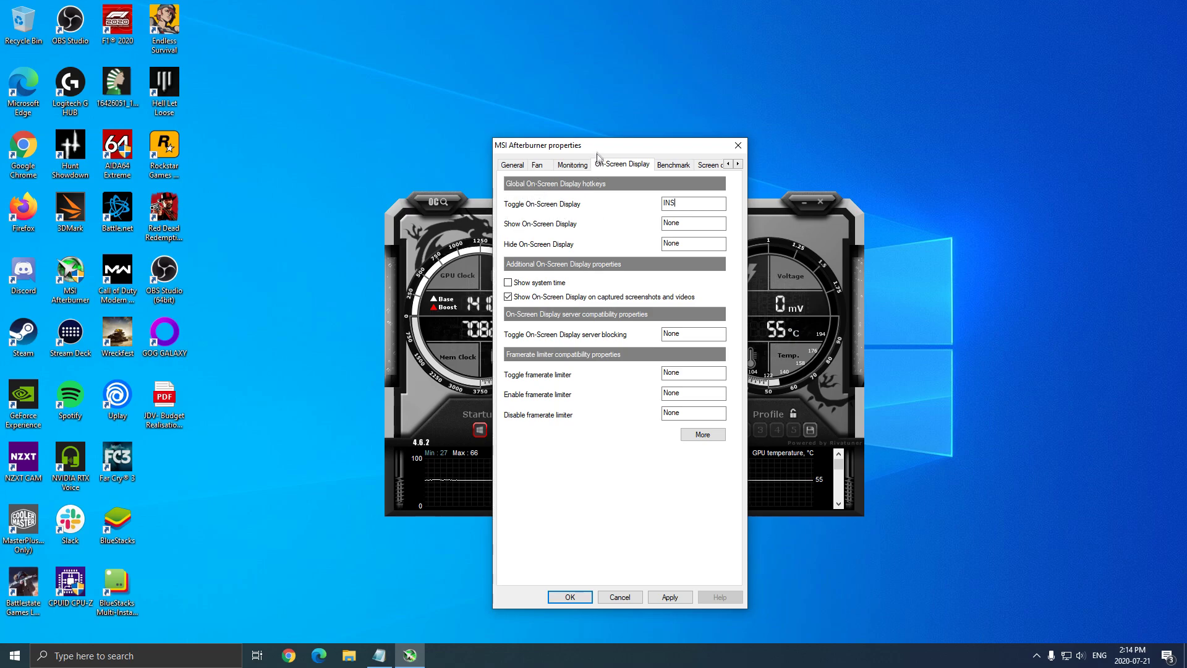
Step: Check that the Toggle On-Screen Display hotkey is INS, with show and hide left at None
{"action": "left_click_drag", "start_coordinate": [596, 148], "coordinate": [585, 154]}
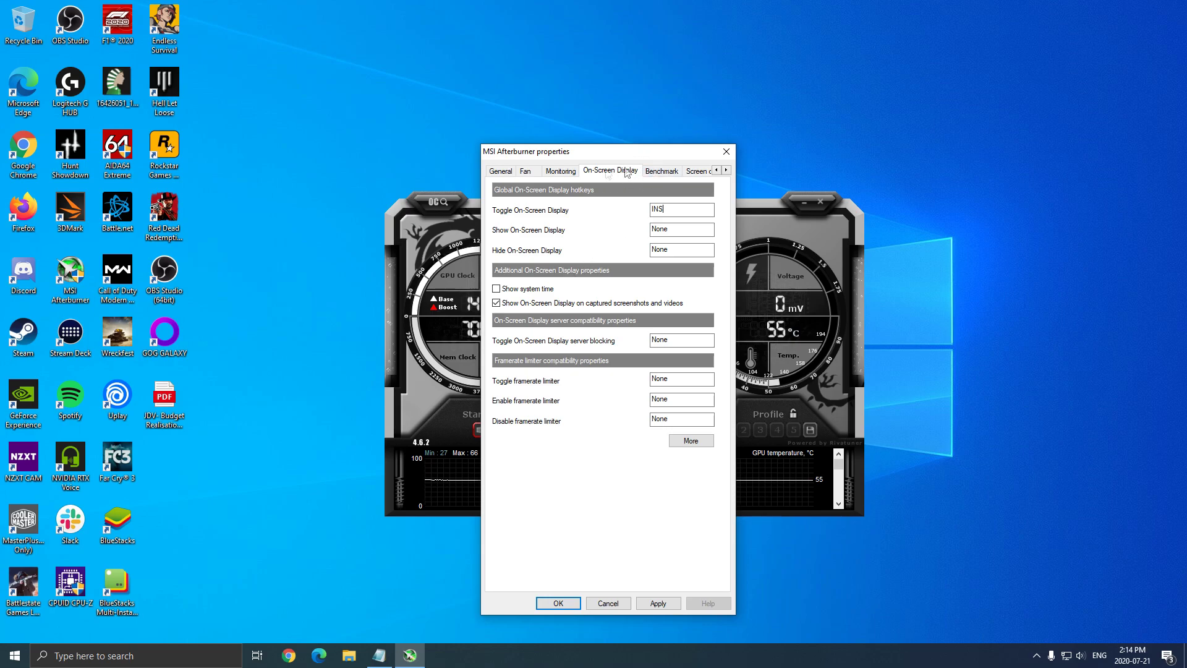
Step: On the Fan tab, enable user-defined software automatic fan control to reveal the fan curve
{"action": "left_click", "coordinate": [525, 171]}
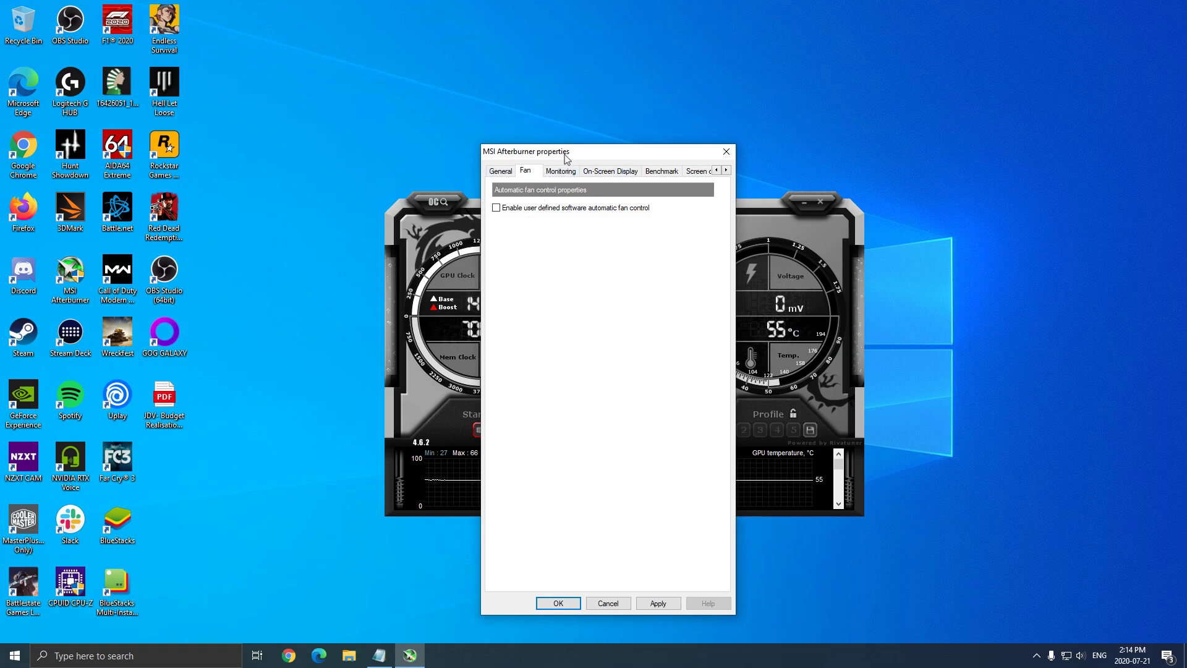
{"action": "left_click", "coordinate": [497, 209]}
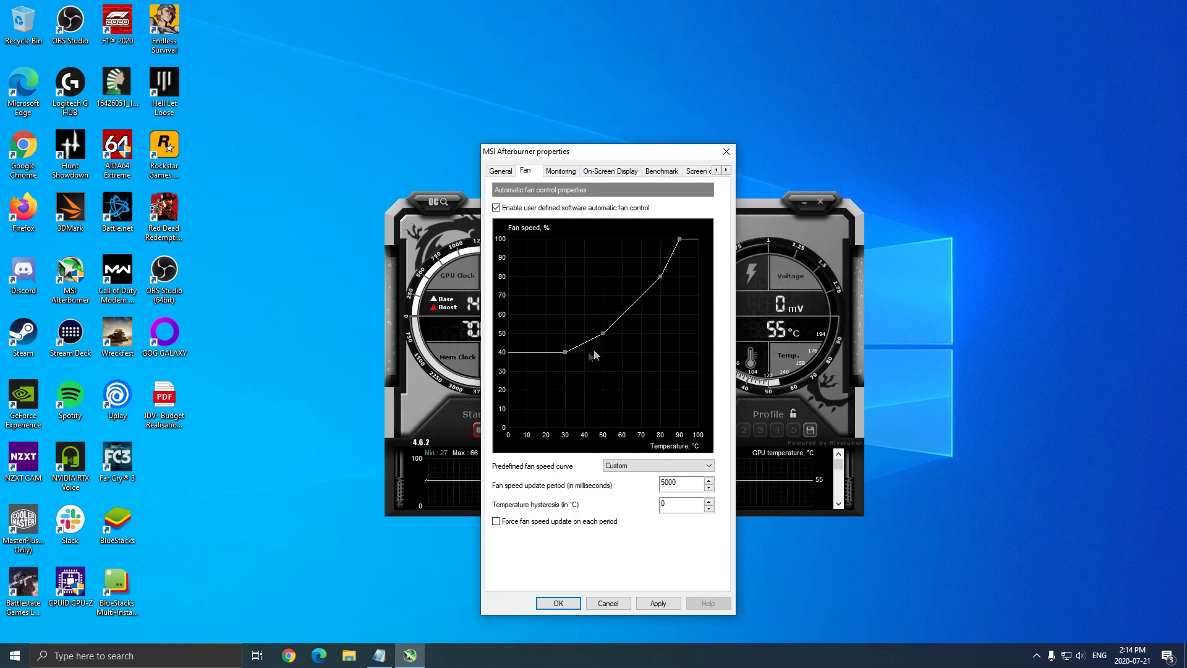
{"action": "mouse_move", "coordinate": [659, 401]}
{"action": "mouse_move", "coordinate": [596, 247]}
Step: Turn automatic fan control back off, view the General tab, and close Properties with OK
{"action": "left_click", "coordinate": [496, 209]}
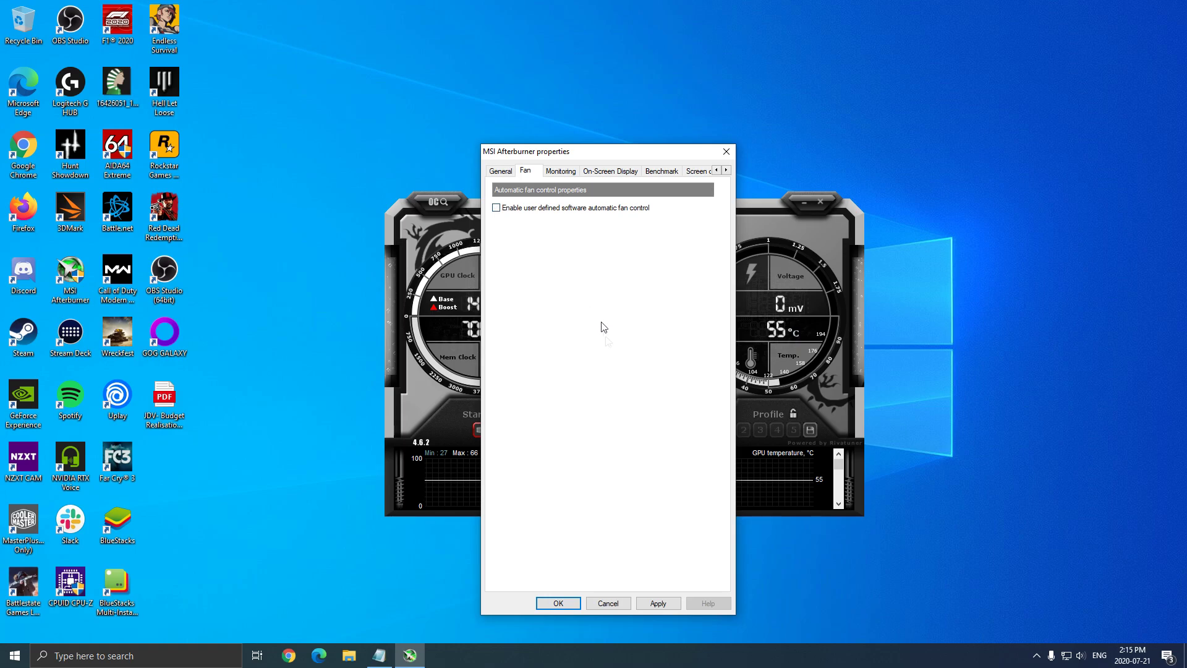
{"action": "mouse_move", "coordinate": [624, 154]}
{"action": "left_mouse_down"}
{"action": "mouse_move", "coordinate": [655, 157]}
{"action": "mouse_move", "coordinate": [645, 149]}
{"action": "left_mouse_up"}
{"action": "left_click", "coordinate": [521, 167]}
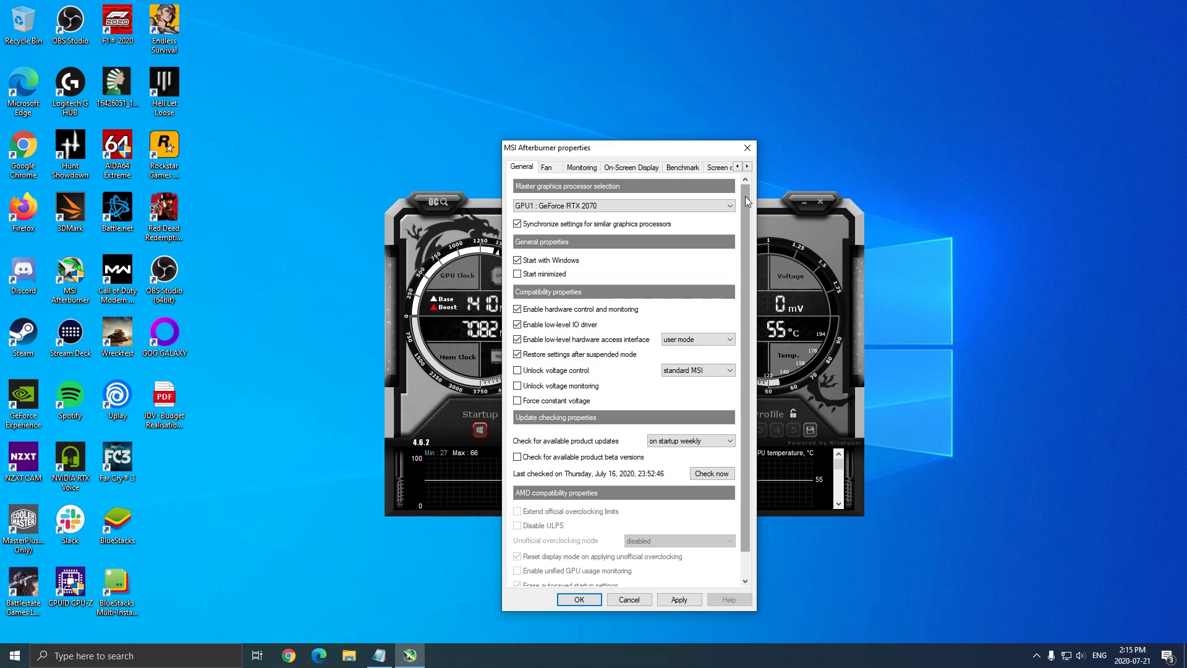
{"action": "left_click_drag", "start_coordinate": [746, 201], "coordinate": [745, 228]}
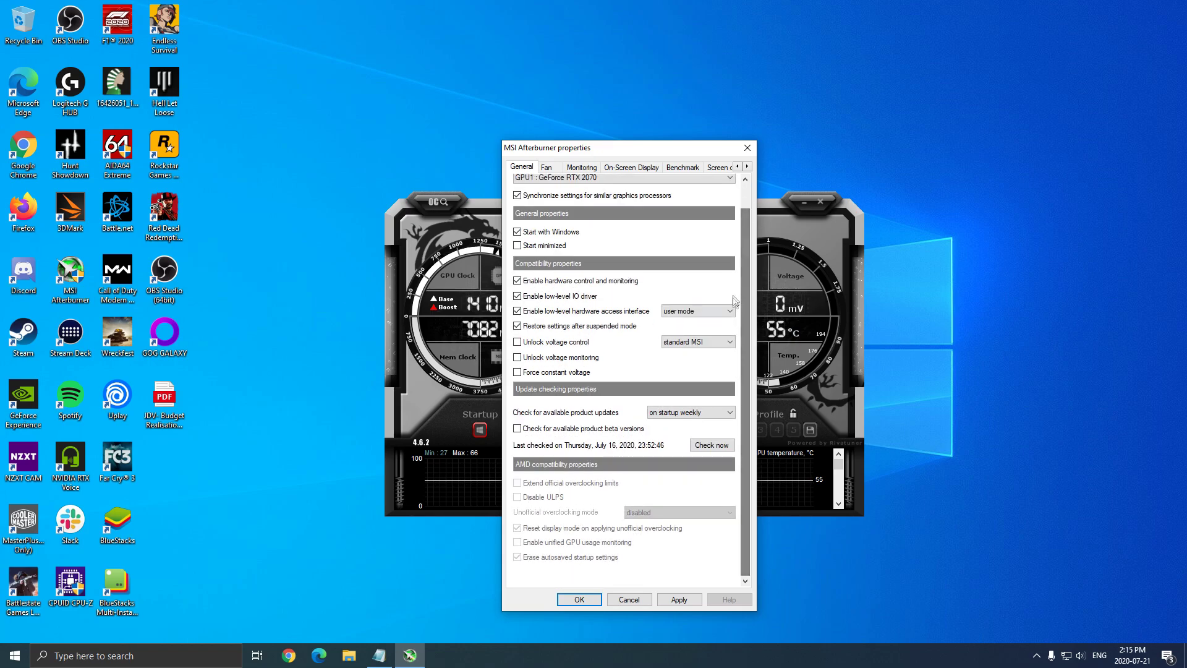
{"action": "scroll", "coordinate": [734, 299], "scroll_direction": "up", "scroll_amount": 2}
{"action": "left_click", "coordinate": [579, 599]}
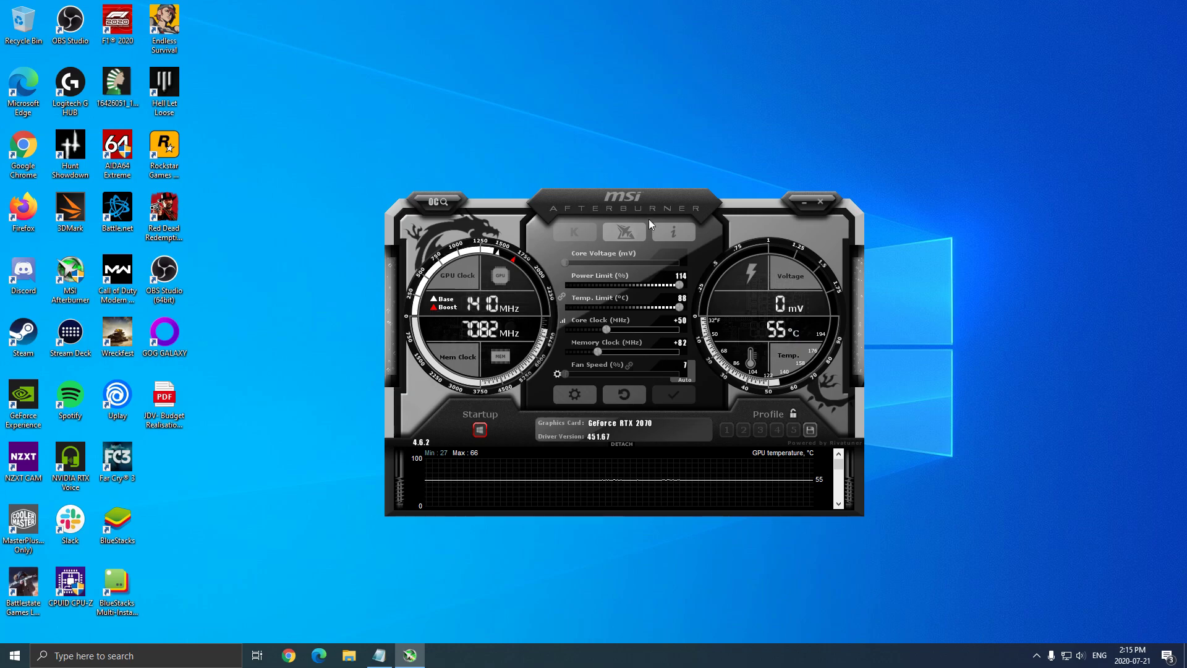
{"action": "left_click_drag", "start_coordinate": [649, 224], "coordinate": [675, 197]}
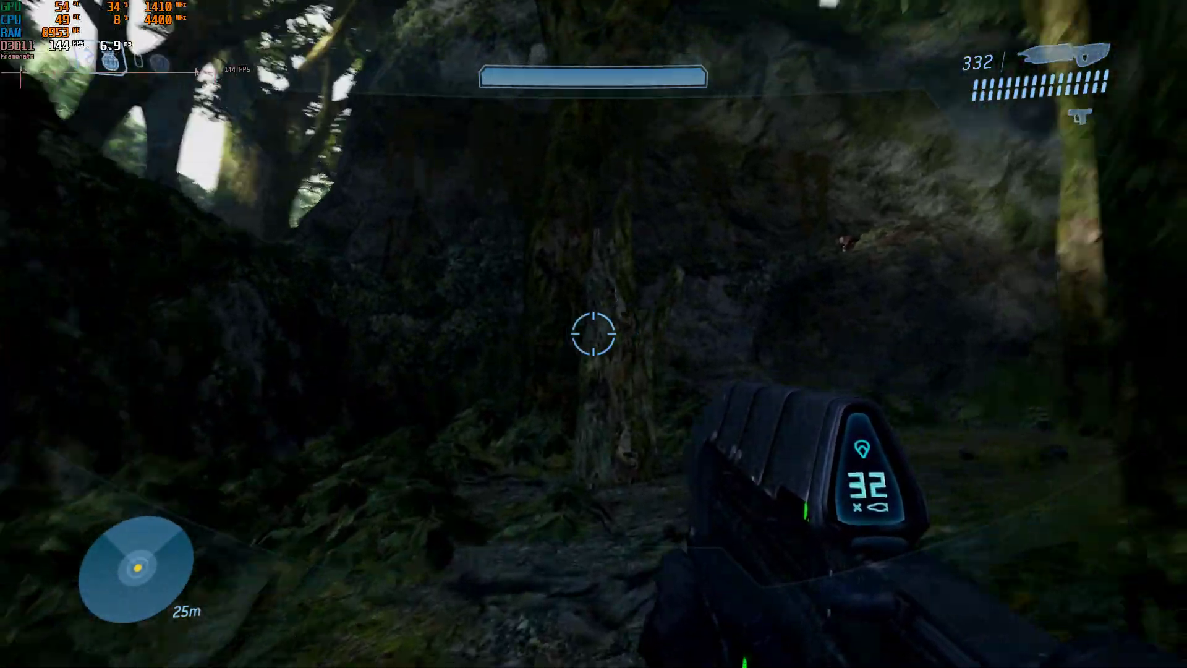
Step: Walk through the Halo jungle toward the ruins while the overlay shows about 144 FPS
{"action": "key", "text": "w"}
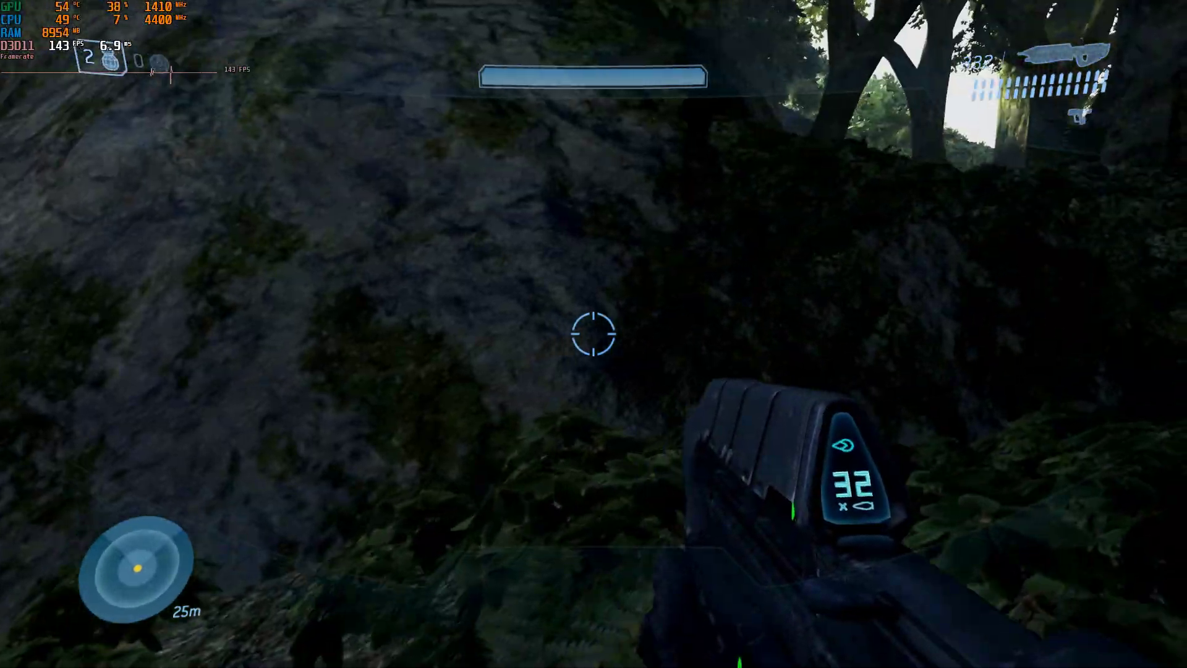
{"action": "key", "text": "w"}
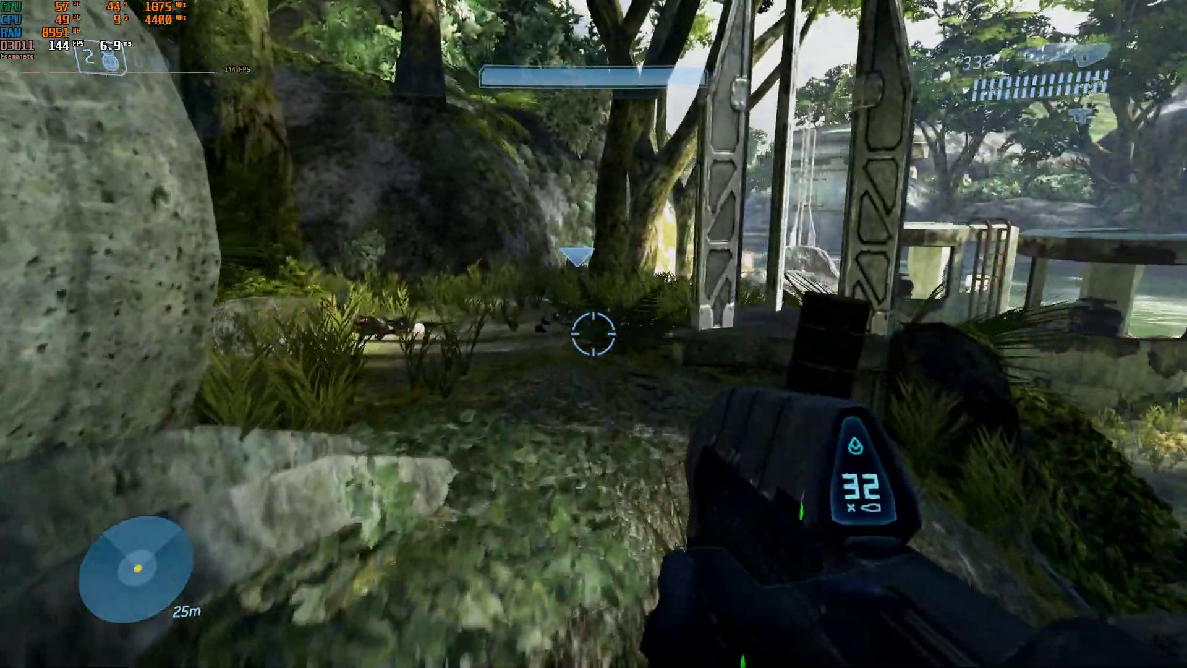
{"action": "key", "text": "w"}
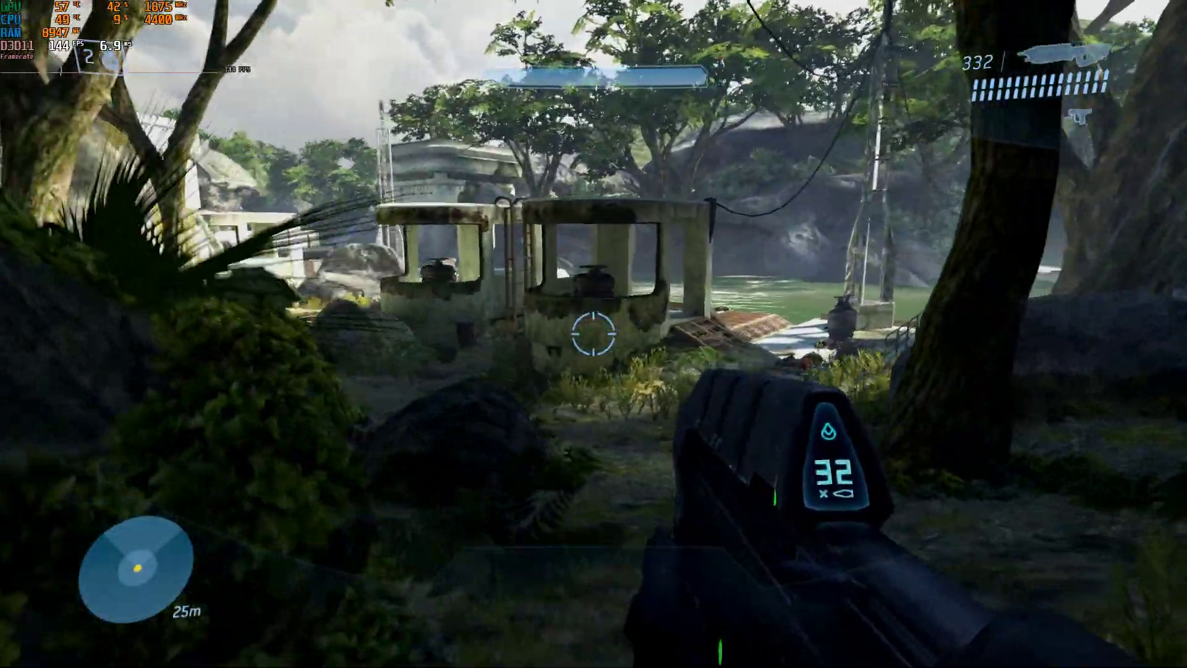
{"action": "key", "text": "w"}
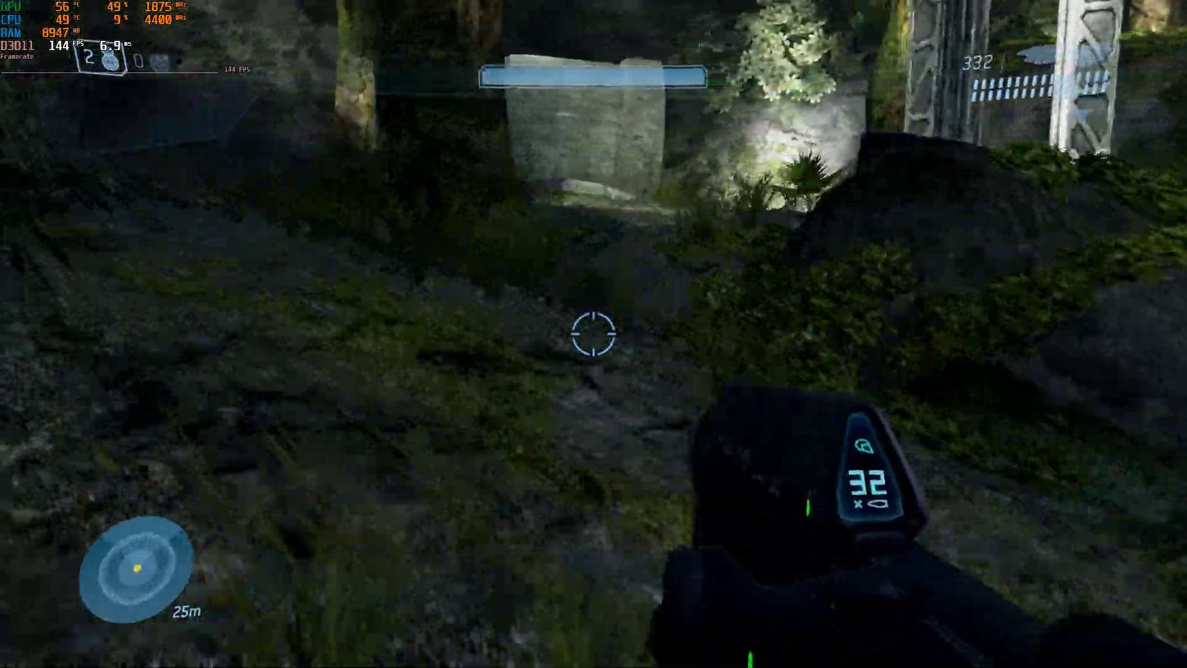
{"action": "key", "text": "w"}
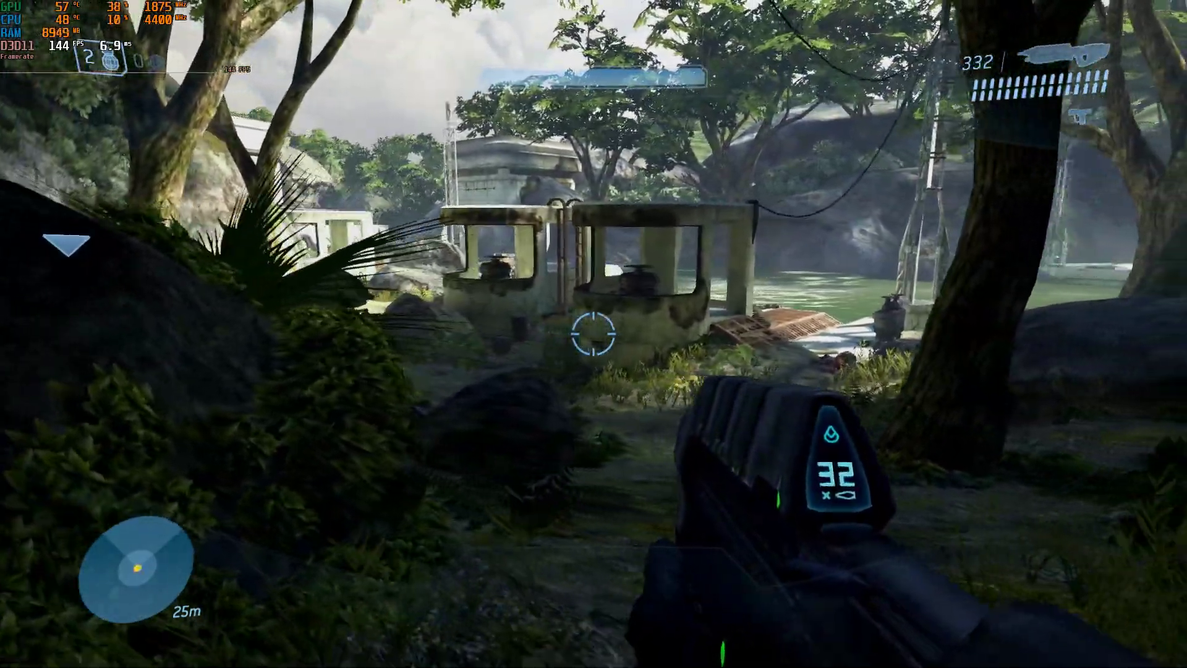
{"action": "key", "text": "w"}
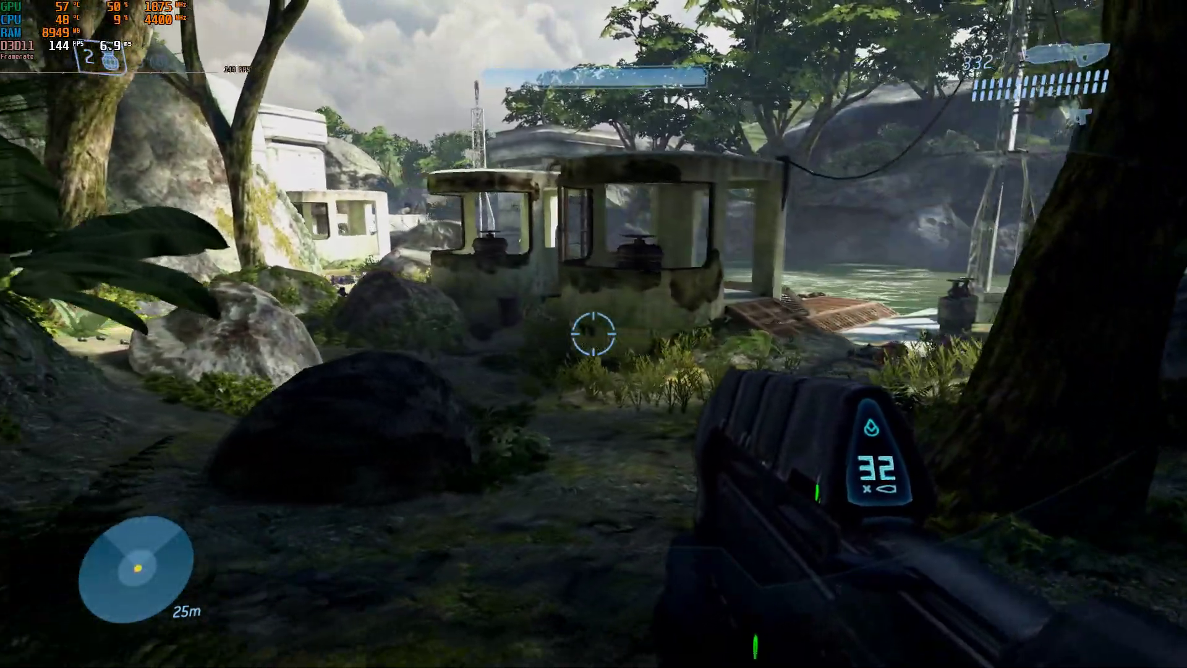
{"action": "key", "text": "w"}
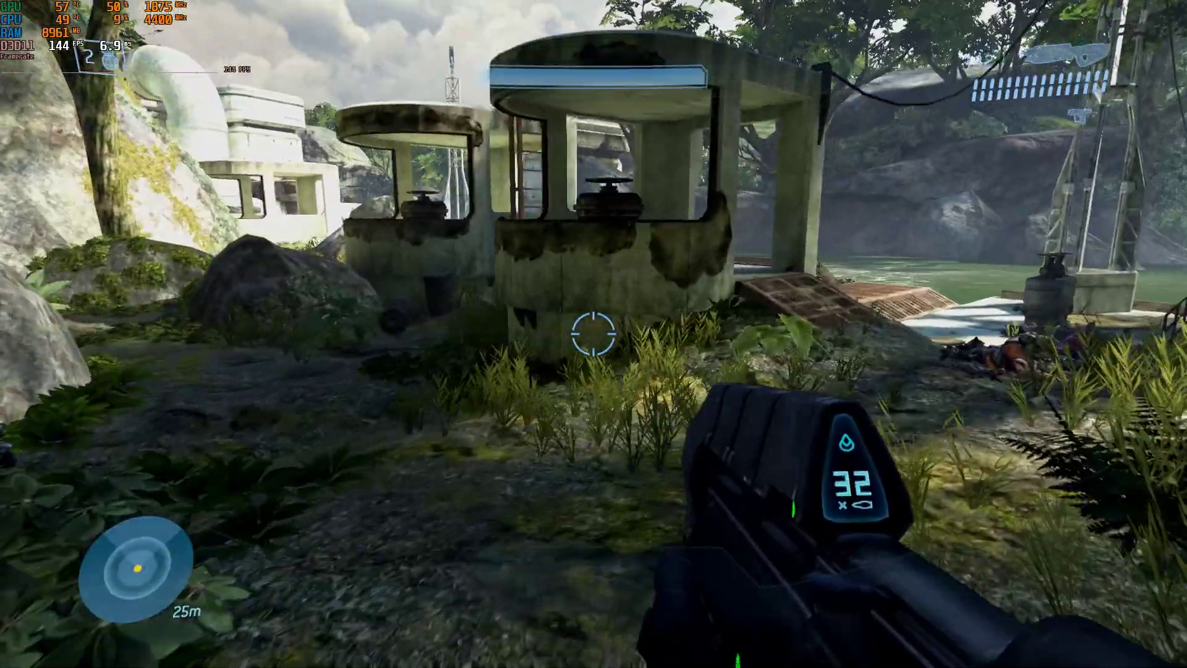